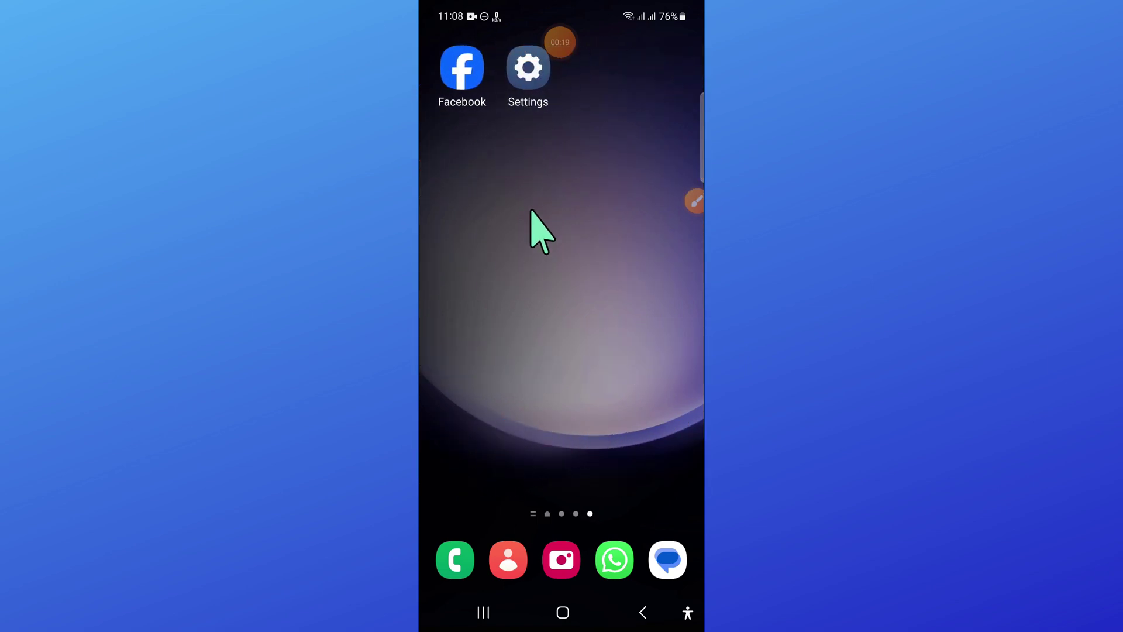
Step: Open the phone's Settings app
{"action": "left_click", "coordinate": [689, 202]}
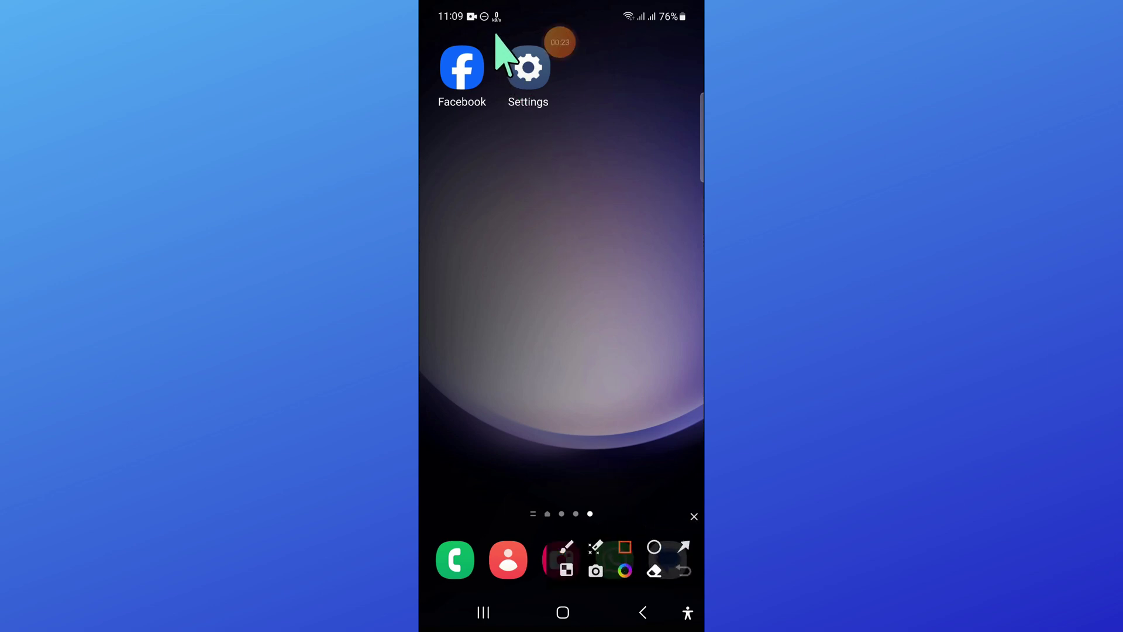
{"action": "left_click_drag", "start_coordinate": [496, 37], "coordinate": [563, 125]}
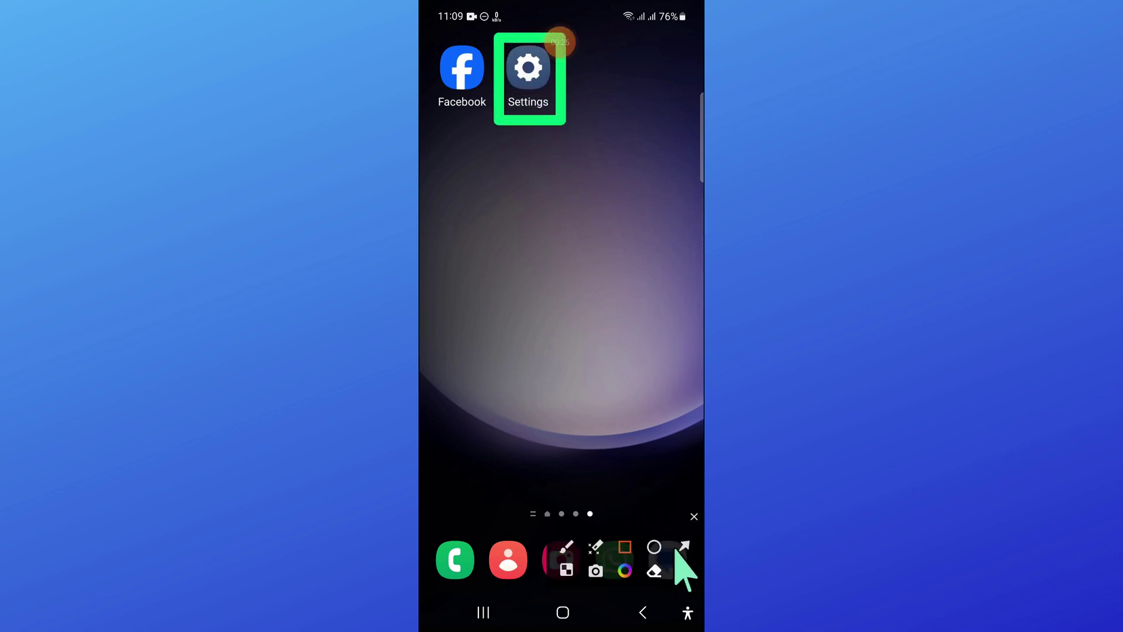
{"action": "left_click_drag", "start_coordinate": [433, 319], "coordinate": [524, 133]}
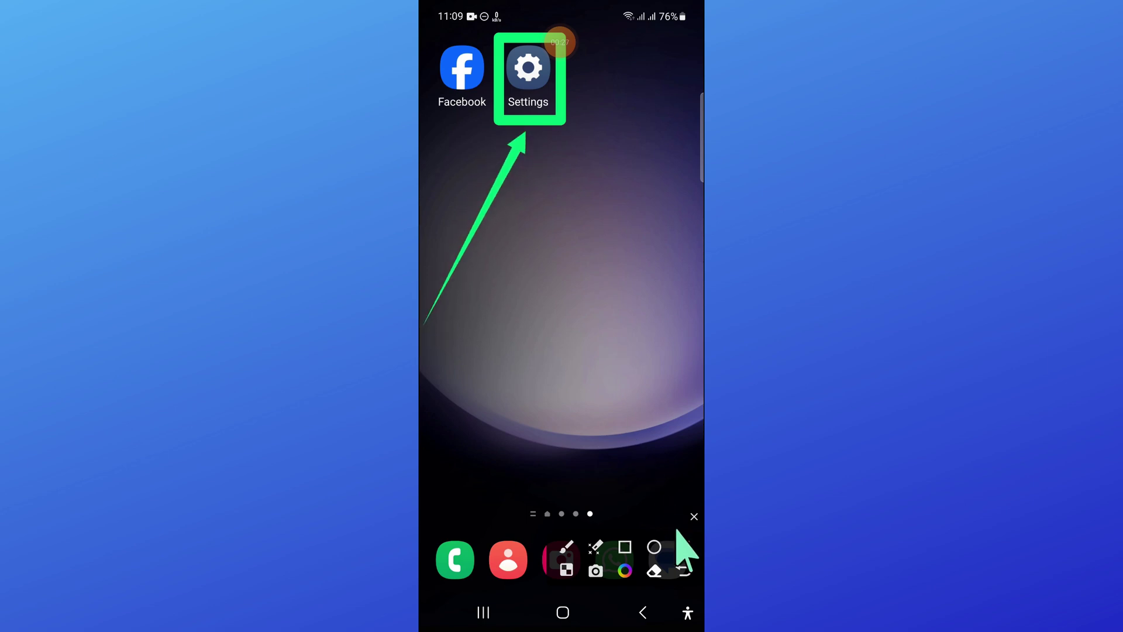
{"action": "left_click", "coordinate": [693, 520]}
{"action": "left_click", "coordinate": [531, 70]}
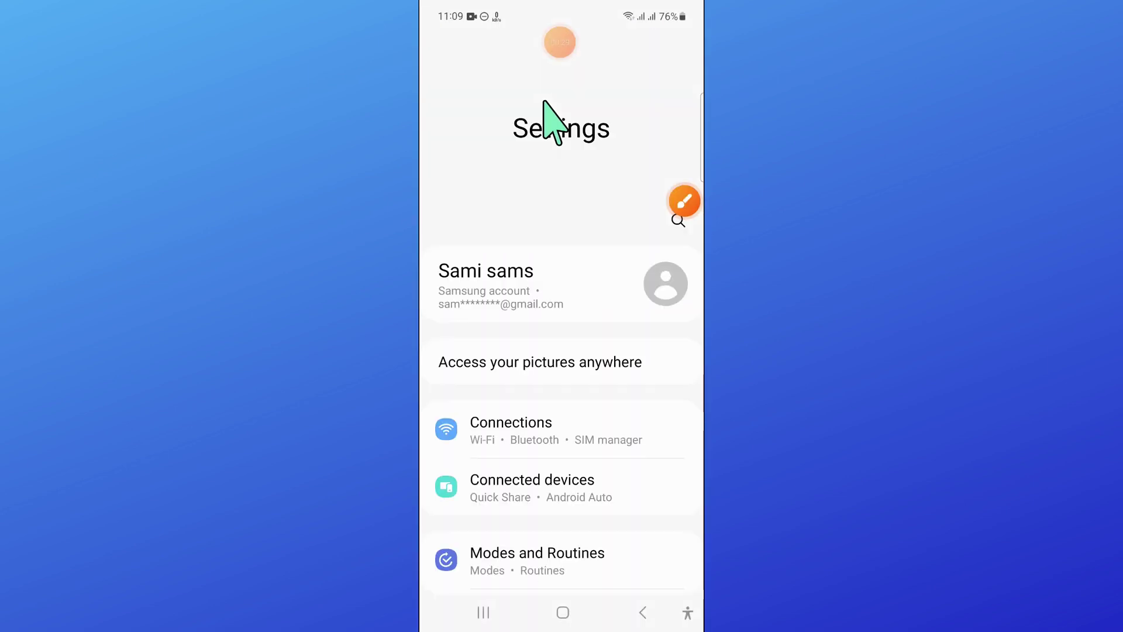
{"action": "scroll", "coordinate": [581, 263], "scroll_direction": "down", "scroll_amount": 3}
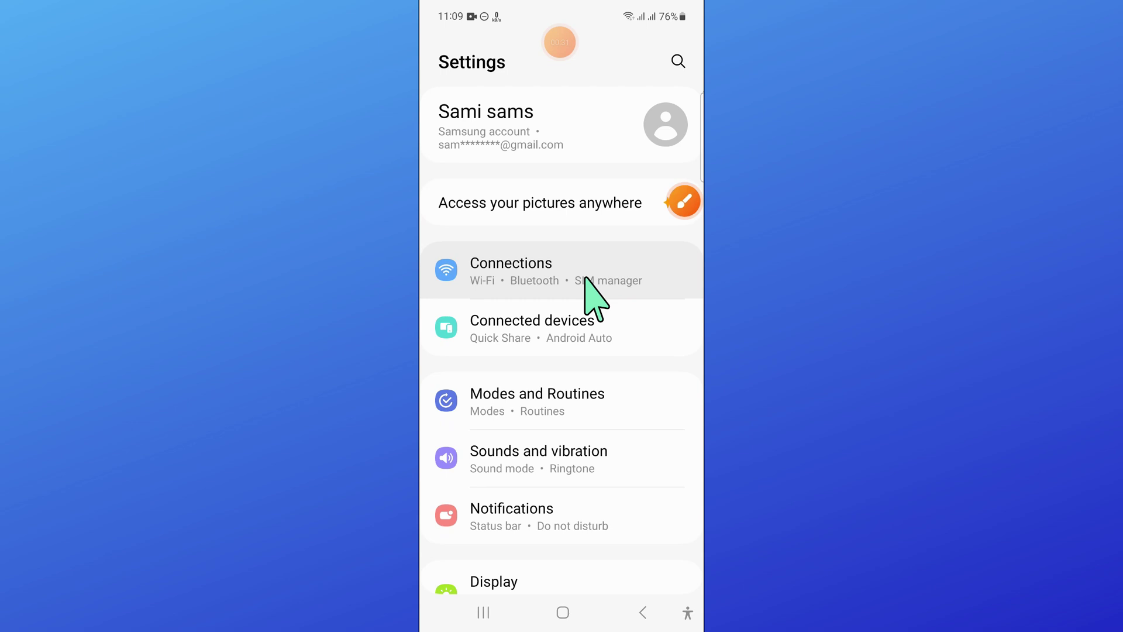
{"action": "scroll", "coordinate": [590, 294], "scroll_direction": "down", "scroll_amount": 3}
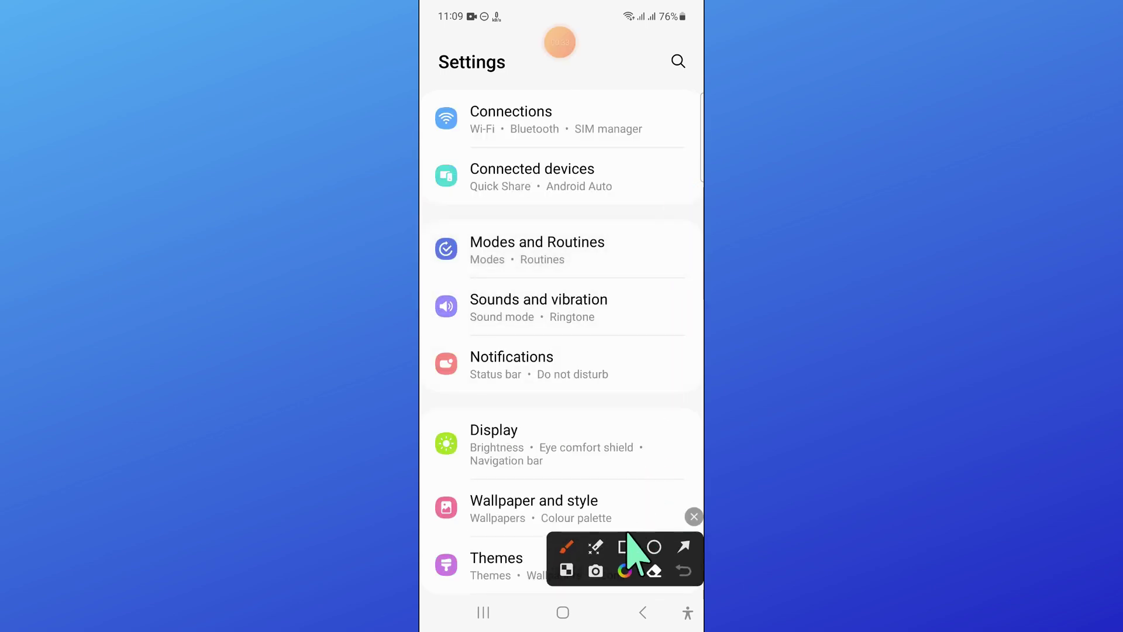
Step: Go to the Notifications page in Settings
{"action": "left_click_drag", "start_coordinate": [424, 335], "coordinate": [694, 392]}
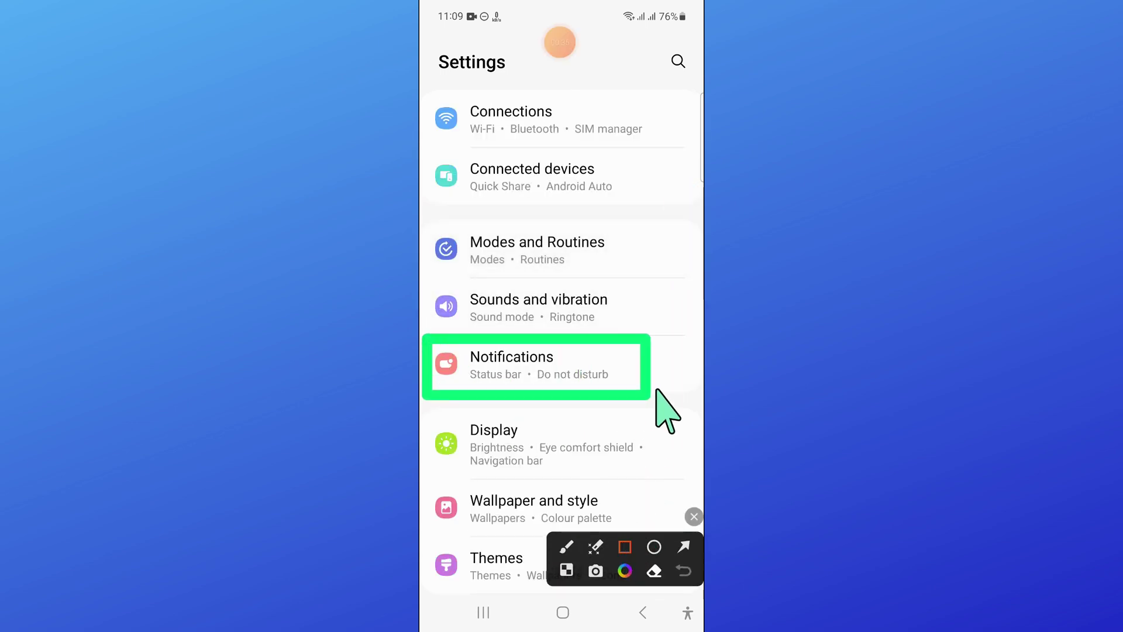
{"action": "left_click", "coordinate": [684, 546]}
{"action": "left_click_drag", "start_coordinate": [424, 497], "coordinate": [485, 402]}
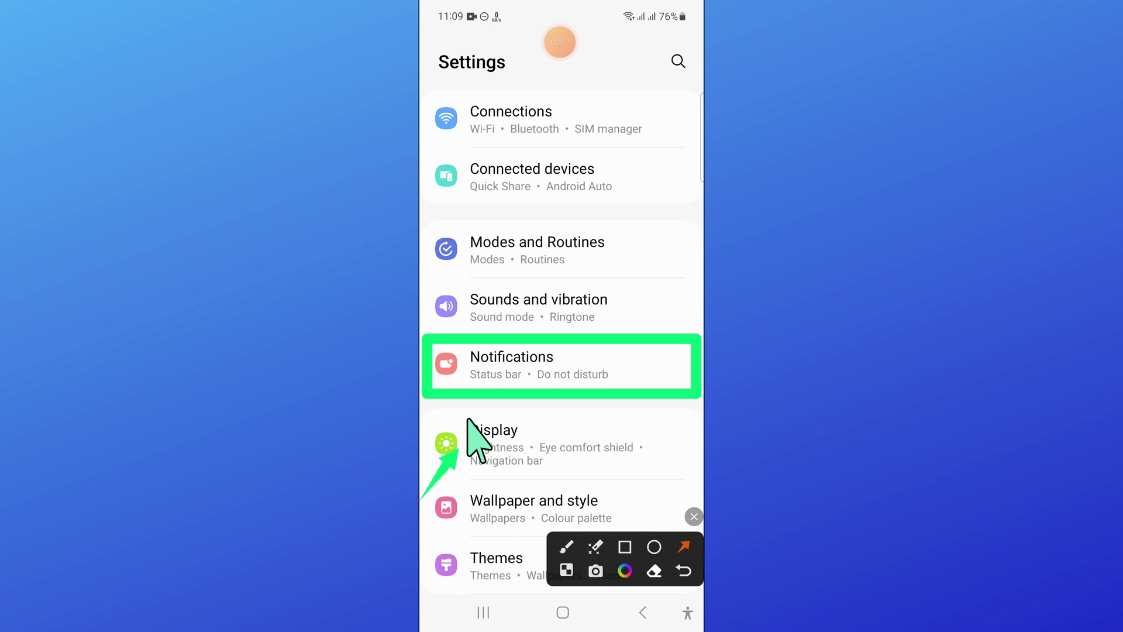
{"action": "left_click", "coordinate": [694, 517]}
{"action": "left_click", "coordinate": [565, 393]}
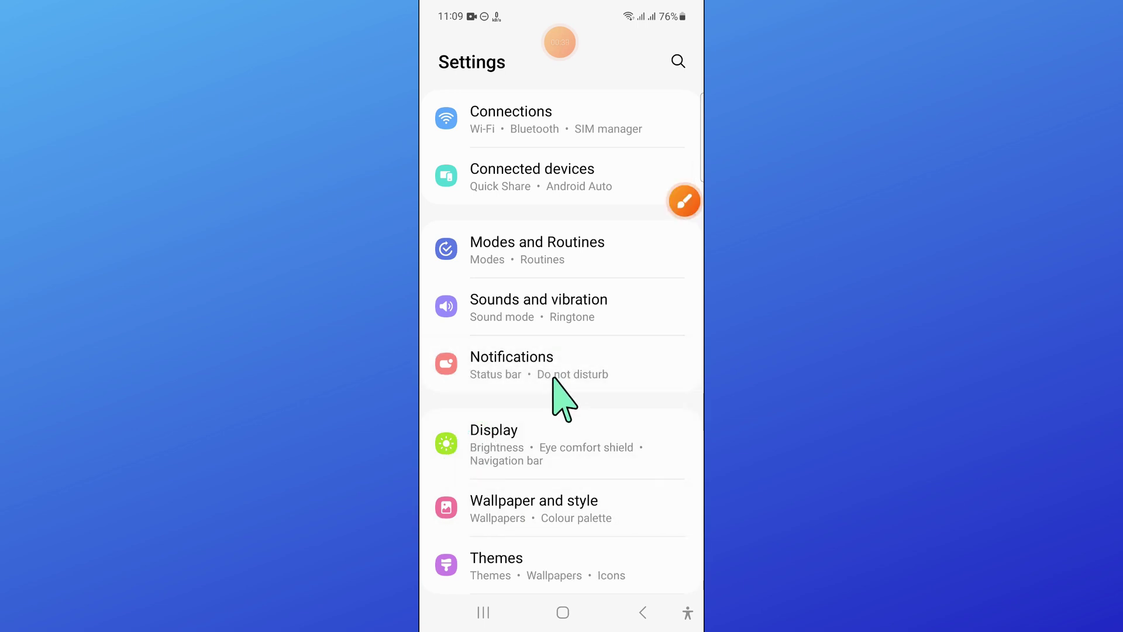
Step: Open Notification pop-up style, with Brief kept selected
{"action": "left_click", "coordinate": [684, 201]}
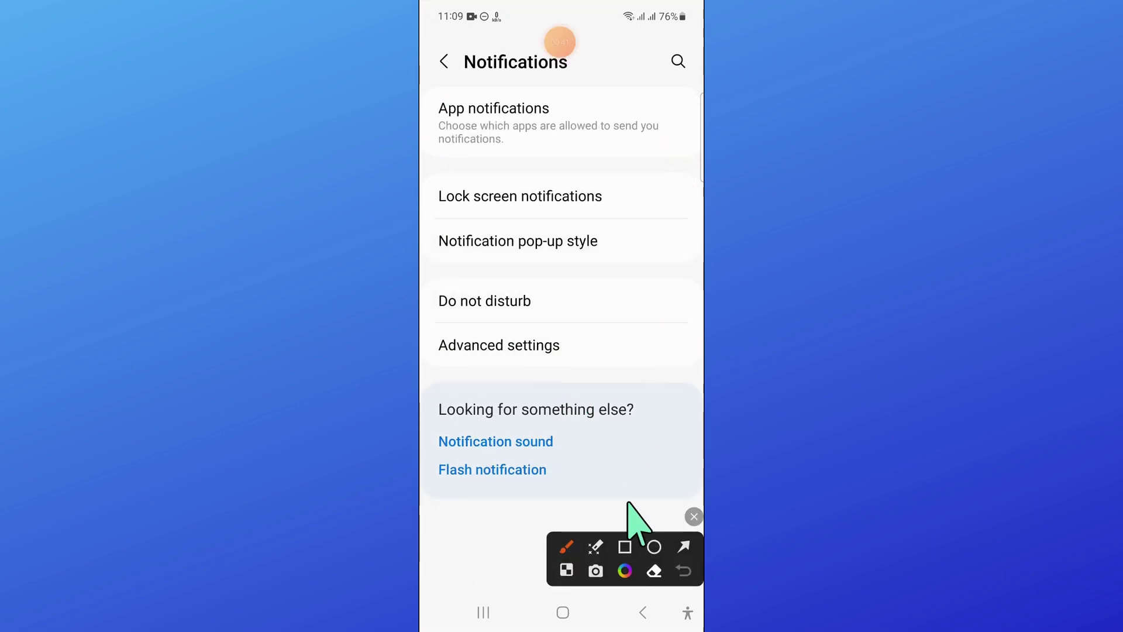
{"action": "left_click", "coordinate": [624, 546]}
{"action": "mouse_move", "coordinate": [425, 217]}
{"action": "left_mouse_down"}
{"action": "mouse_move", "coordinate": [672, 279]}
{"action": "mouse_move", "coordinate": [692, 258]}
{"action": "left_mouse_up"}
{"action": "left_click", "coordinate": [684, 545]}
{"action": "left_click_drag", "start_coordinate": [422, 392], "coordinate": [458, 273]}
{"action": "left_click", "coordinate": [693, 517]}
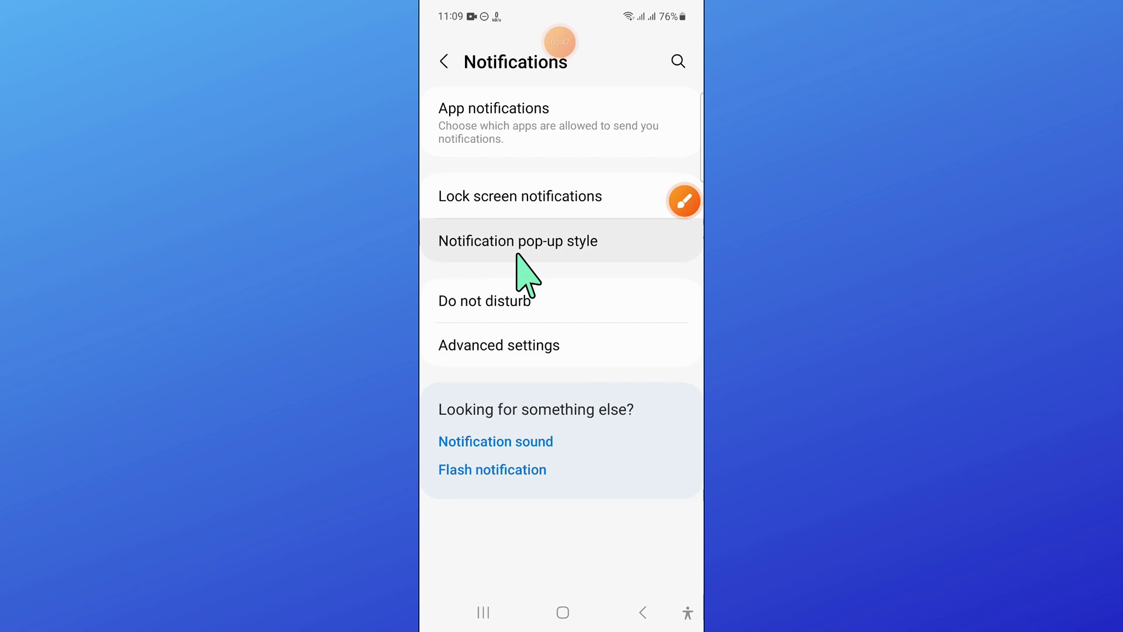
{"action": "left_click", "coordinate": [519, 253]}
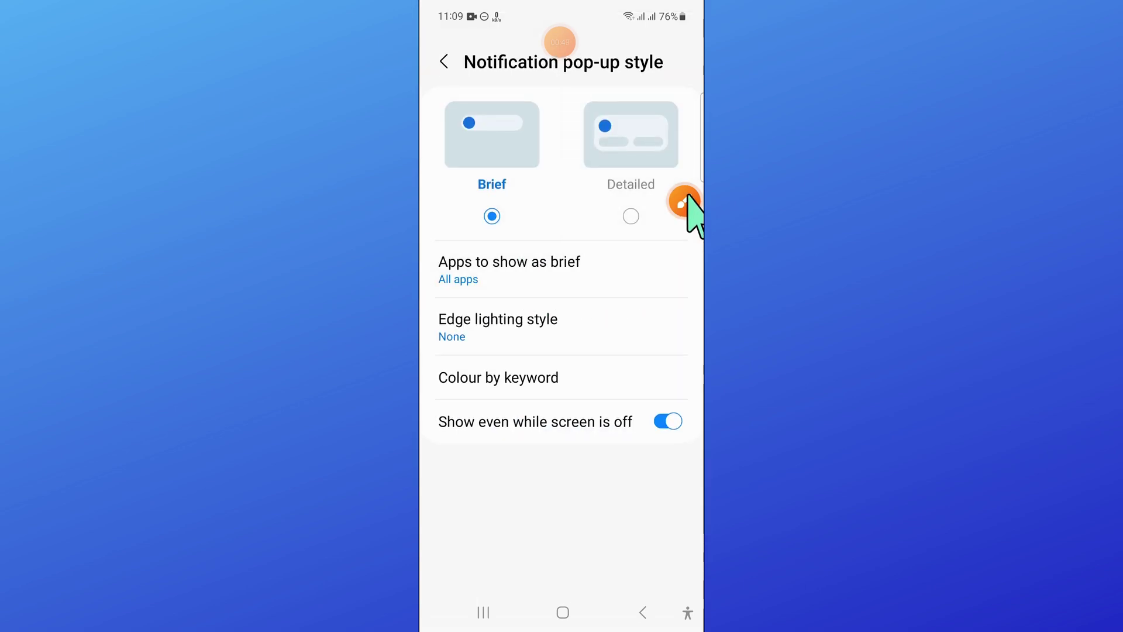
Step: Open the Apps to show as brief list
{"action": "left_click", "coordinate": [686, 201]}
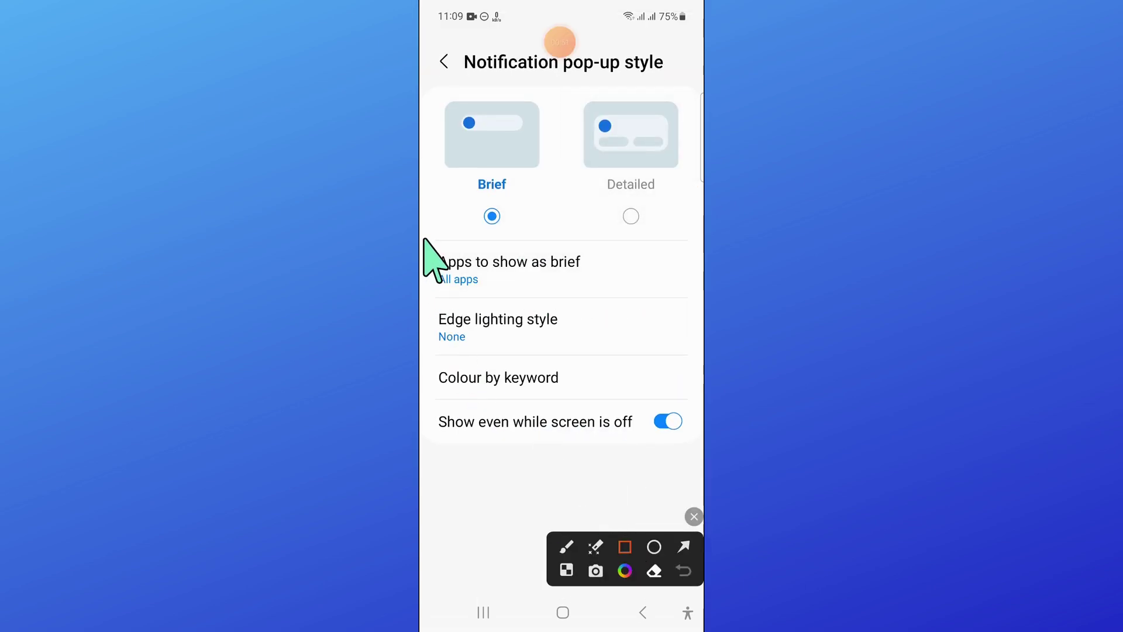
{"action": "left_click_drag", "start_coordinate": [424, 239], "coordinate": [693, 298]}
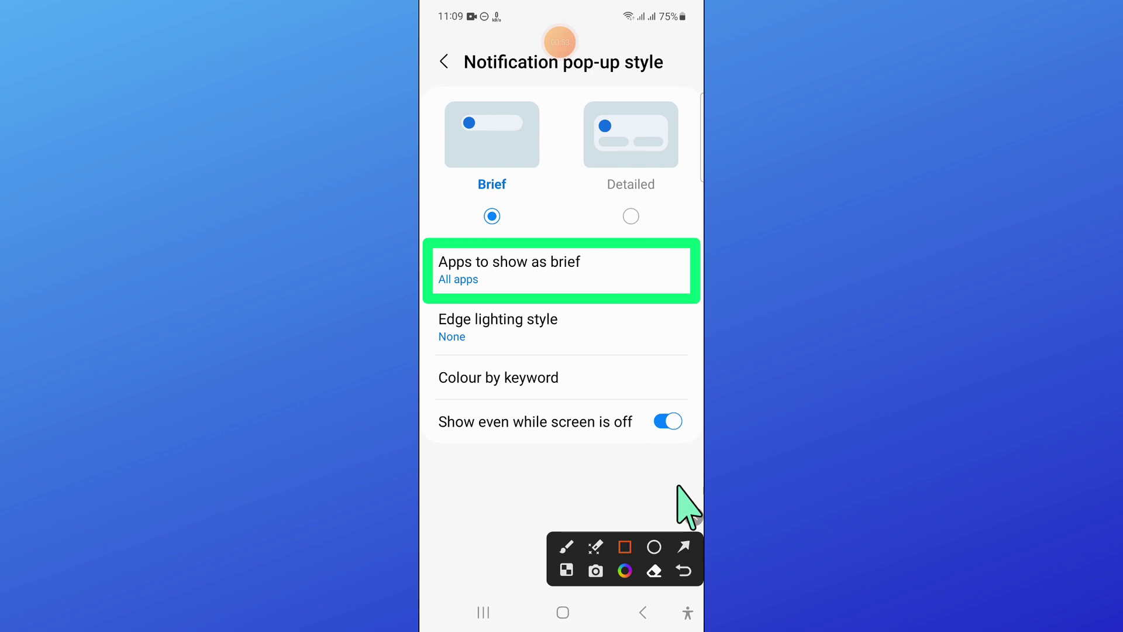
{"action": "left_click_drag", "start_coordinate": [423, 411], "coordinate": [460, 308]}
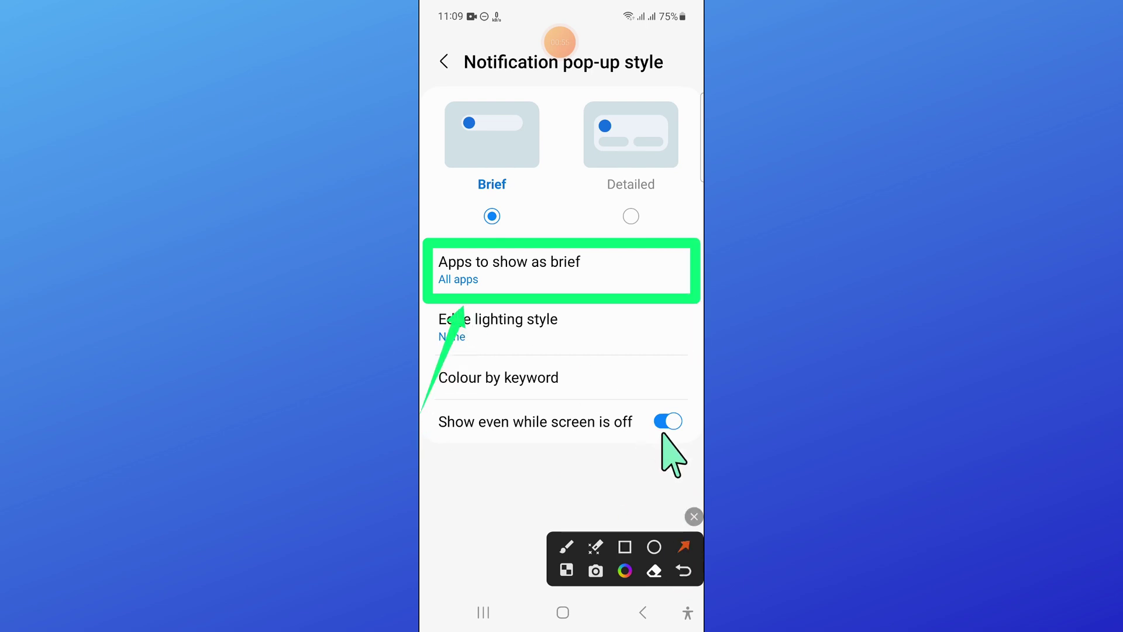
{"action": "left_click", "coordinate": [693, 517]}
{"action": "left_click", "coordinate": [526, 269]}
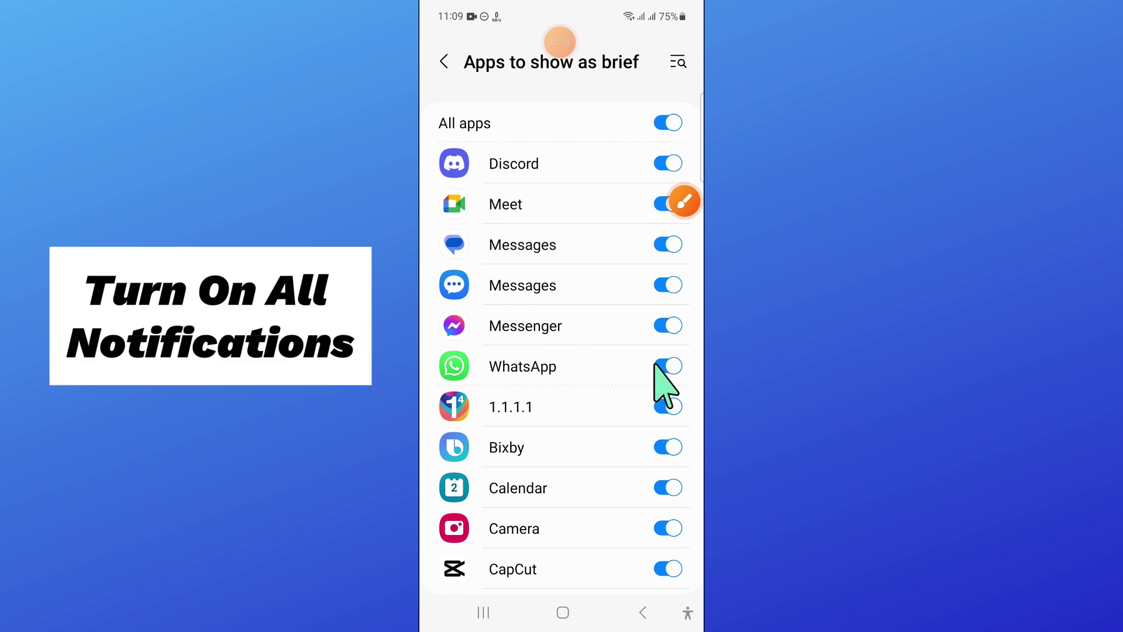
{"action": "scroll", "coordinate": [654, 372], "scroll_direction": "down", "scroll_amount": 2}
Step: Toggle CapCut's brief pop-up switch off and back on, then go back
{"action": "left_click", "coordinate": [664, 458]}
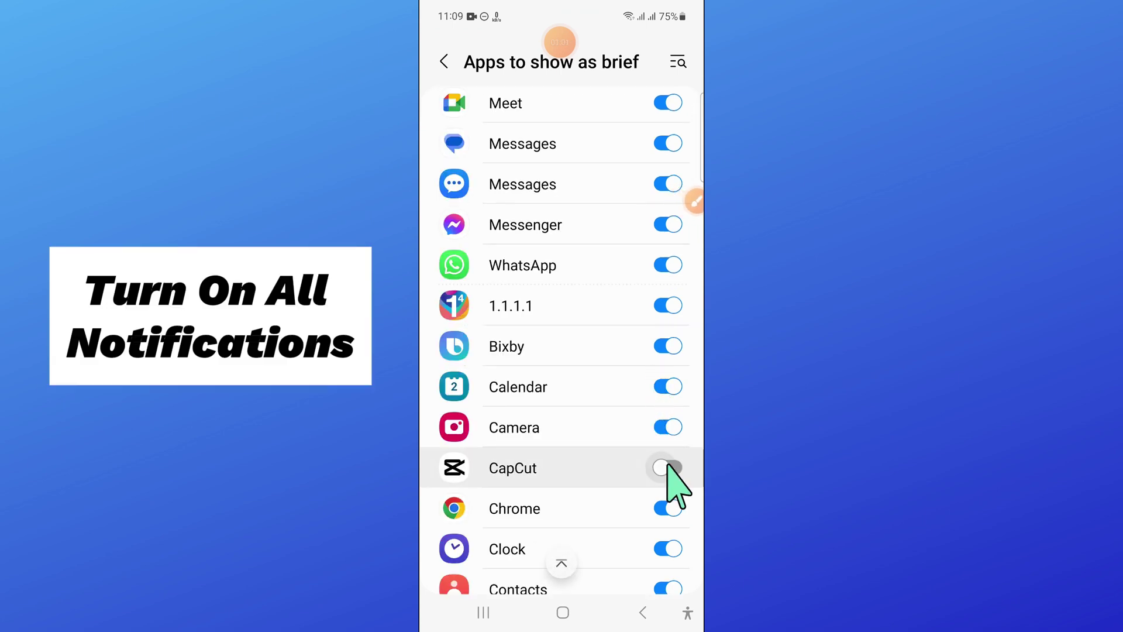
{"action": "left_click", "coordinate": [668, 464]}
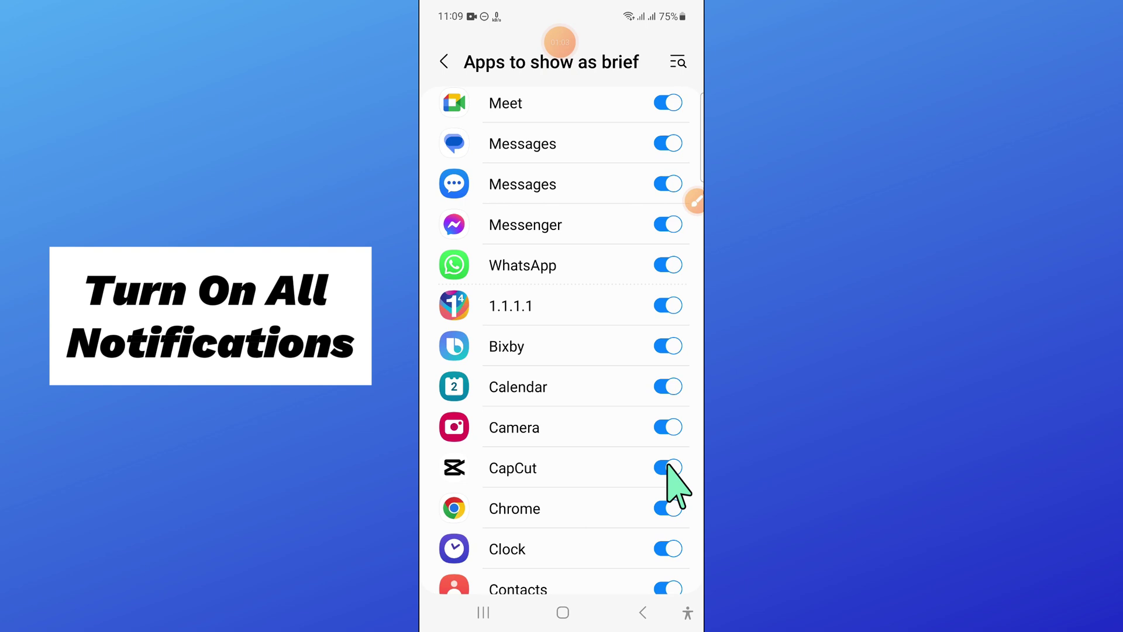
{"action": "left_click", "coordinate": [668, 466]}
{"action": "left_click", "coordinate": [647, 623]}
Step: Return to main Settings, open Battery and device care, and highlight Software update
{"action": "left_click", "coordinate": [647, 624]}
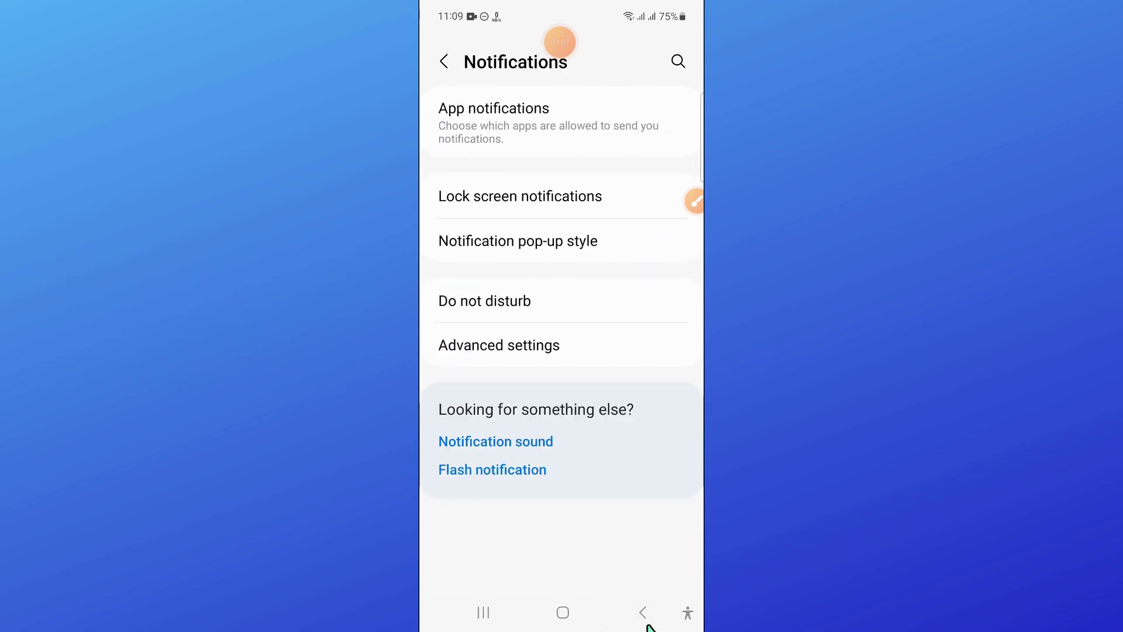
{"action": "left_click", "coordinate": [646, 616]}
{"action": "scroll", "coordinate": [634, 557], "scroll_direction": "down", "scroll_amount": 3}
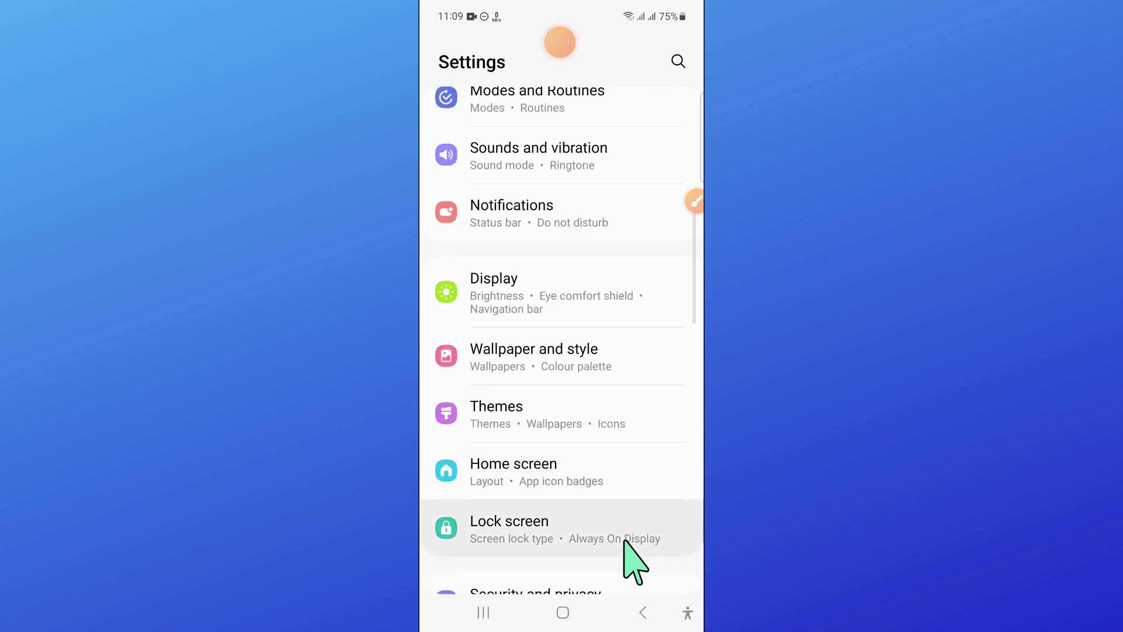
{"action": "scroll", "coordinate": [635, 557], "scroll_direction": "down", "scroll_amount": 5}
{"action": "scroll", "coordinate": [609, 484], "scroll_direction": "down", "scroll_amount": 3}
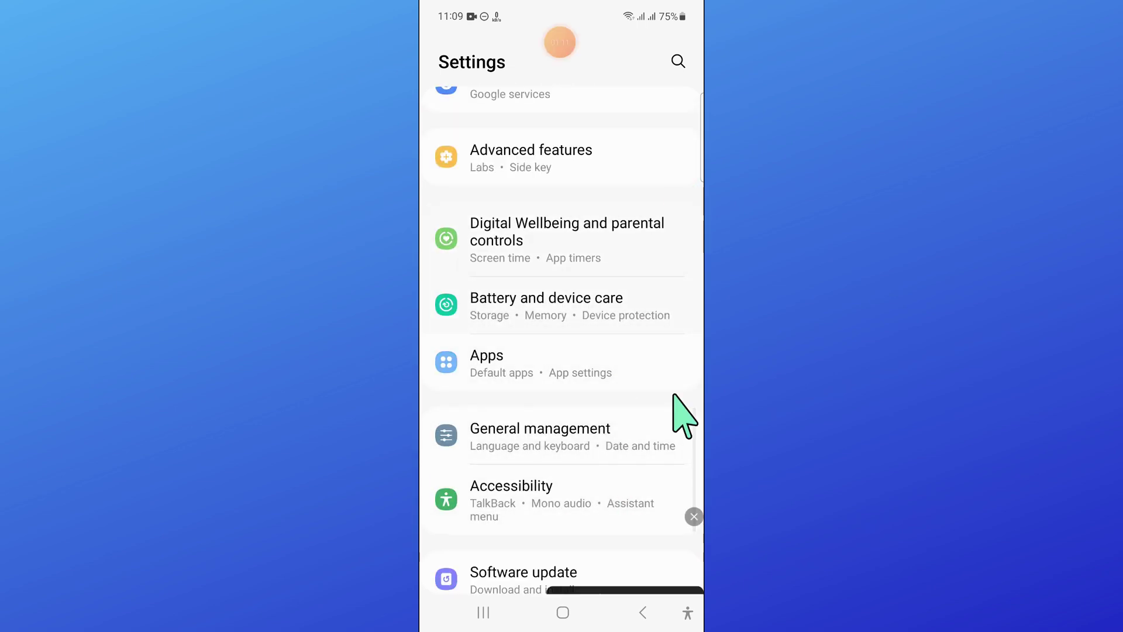
{"action": "left_click_drag", "start_coordinate": [424, 276], "coordinate": [693, 336]}
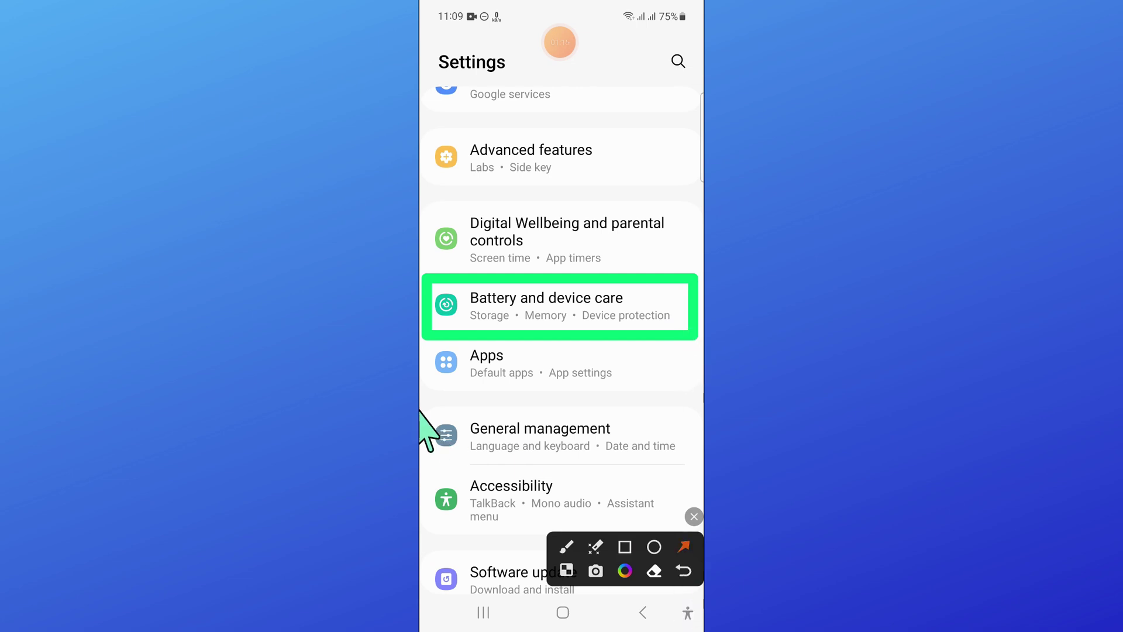
{"action": "left_click_drag", "start_coordinate": [420, 409], "coordinate": [471, 348]}
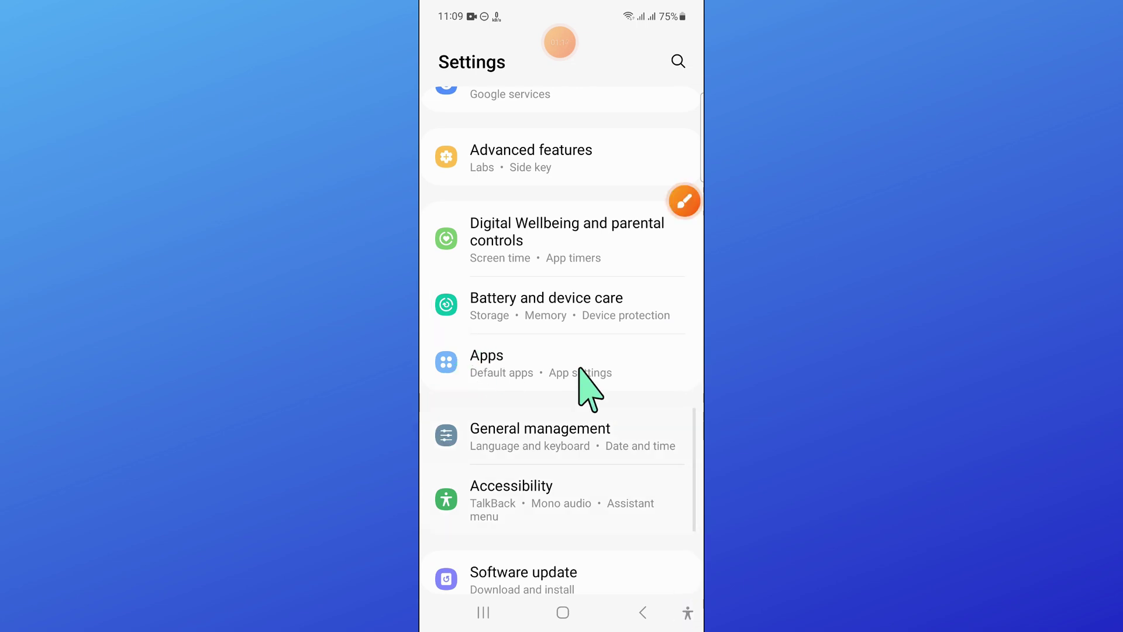
{"action": "left_click", "coordinate": [556, 326]}
{"action": "scroll", "coordinate": [592, 434], "scroll_direction": "down", "scroll_amount": 3}
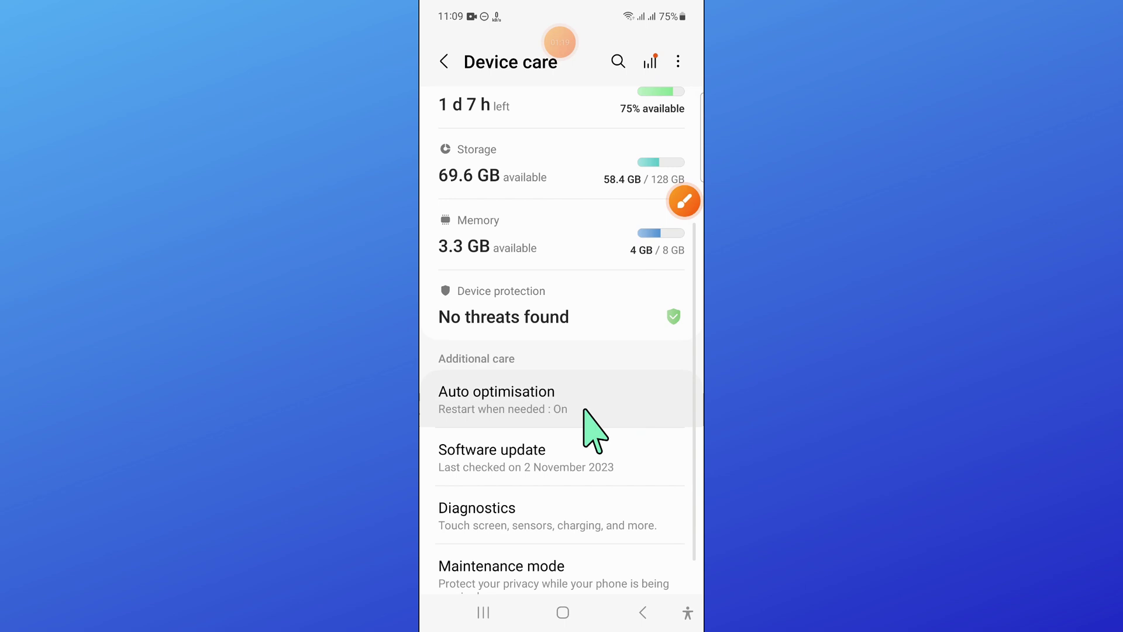
{"action": "scroll", "coordinate": [592, 434], "scroll_direction": "down", "scroll_amount": 1}
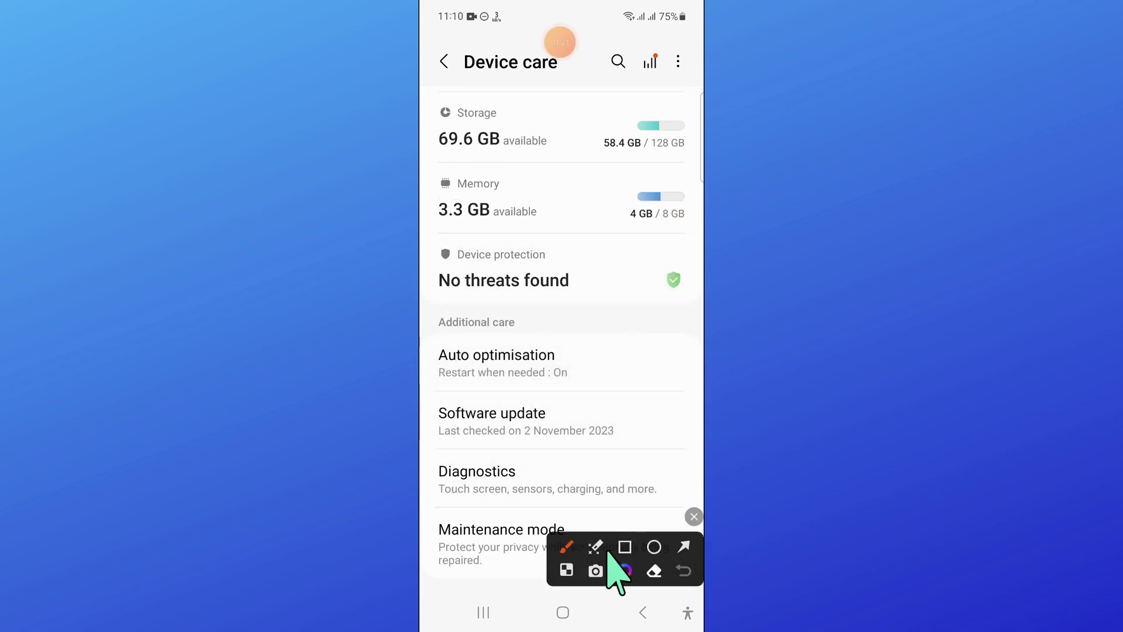
{"action": "left_click", "coordinate": [625, 547]}
{"action": "left_click_drag", "start_coordinate": [421, 389], "coordinate": [699, 449]}
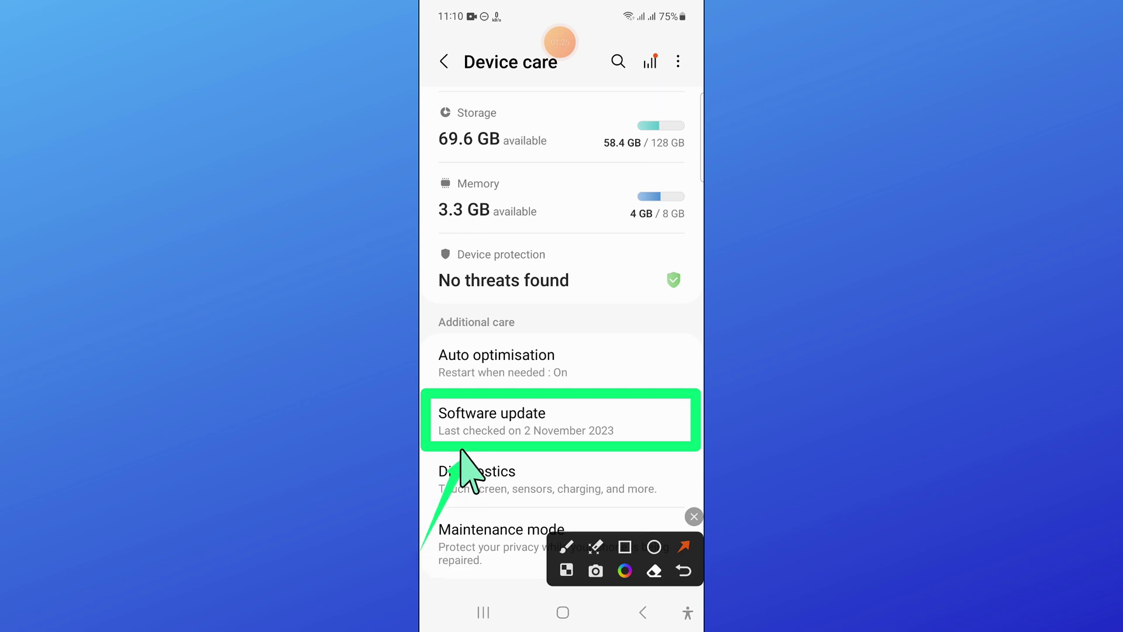
Step: Run Download and install, confirm 'Your software is up to date', and go back
{"action": "left_click", "coordinate": [693, 516]}
{"action": "left_click", "coordinate": [497, 414]}
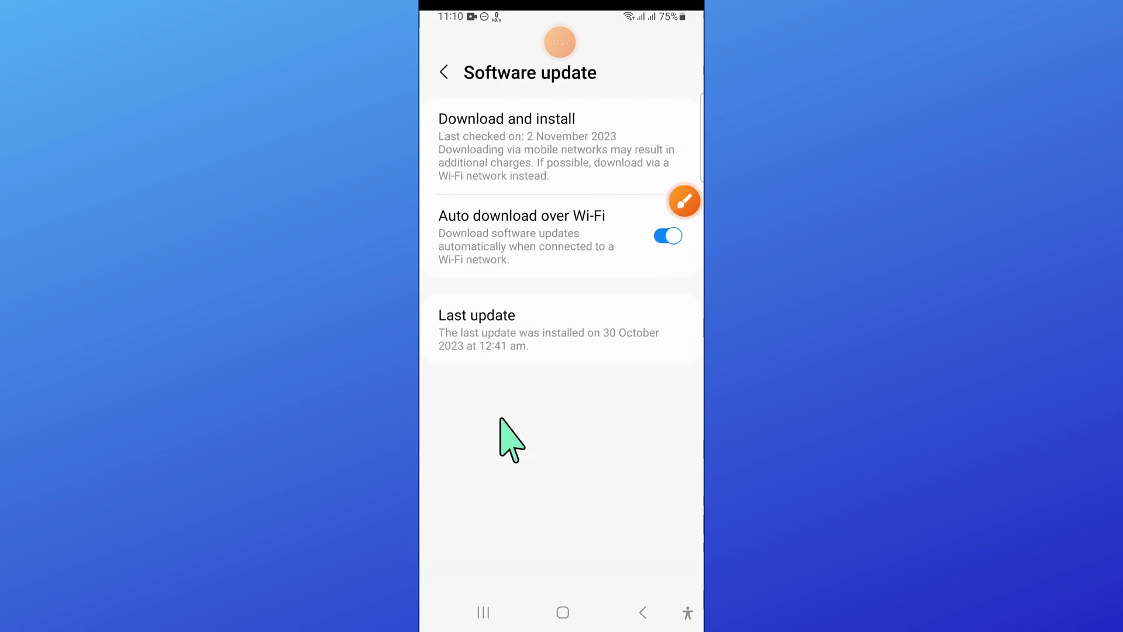
{"action": "left_click", "coordinate": [497, 130]}
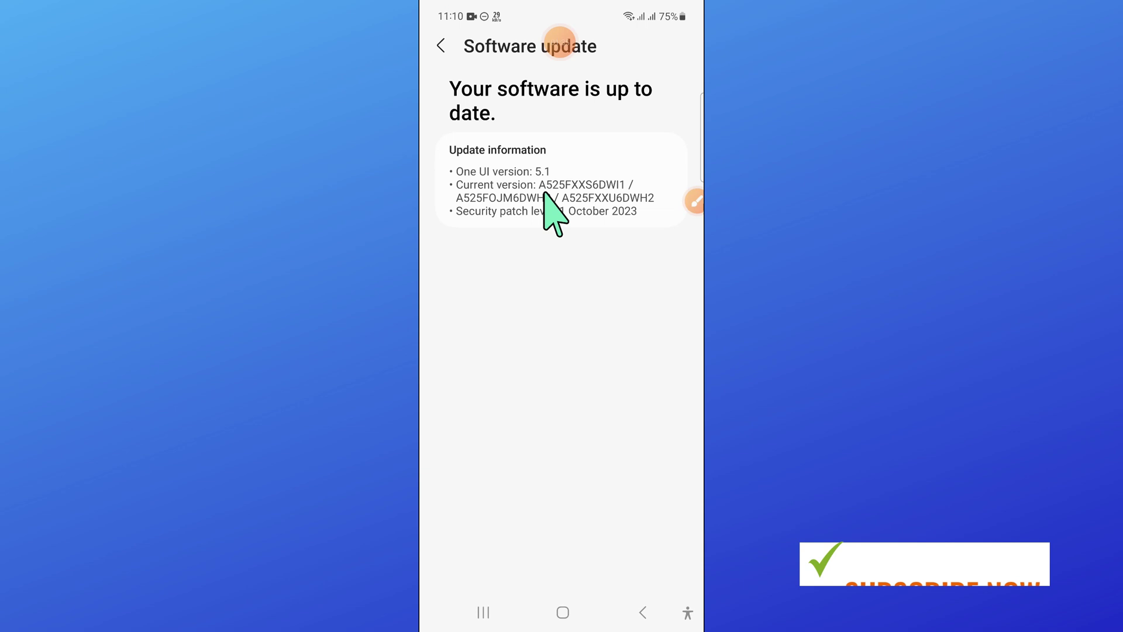
{"action": "left_click", "coordinate": [643, 625]}
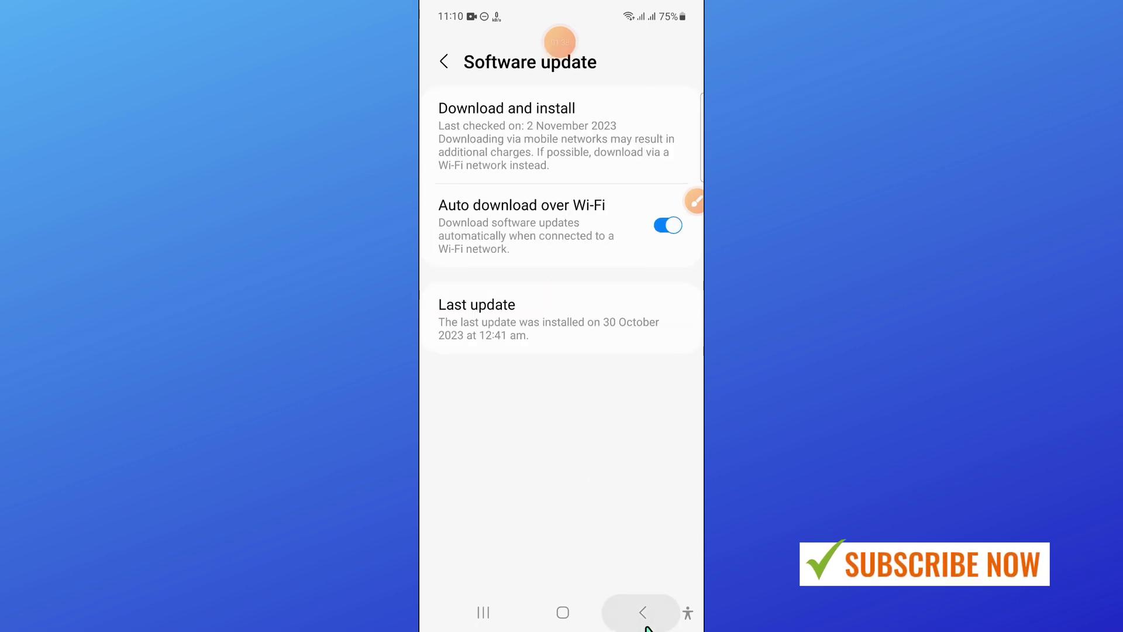
Step: Return to the main Settings list and open General management
{"action": "left_click", "coordinate": [644, 625]}
{"action": "left_click", "coordinate": [643, 613]}
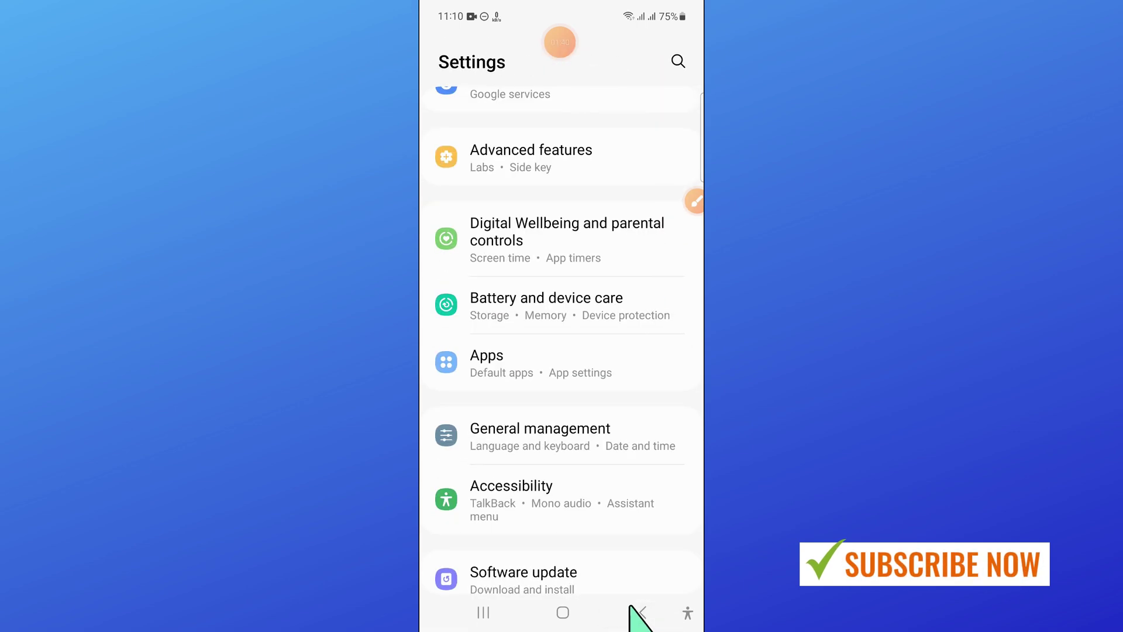
{"action": "left_click", "coordinate": [697, 204]}
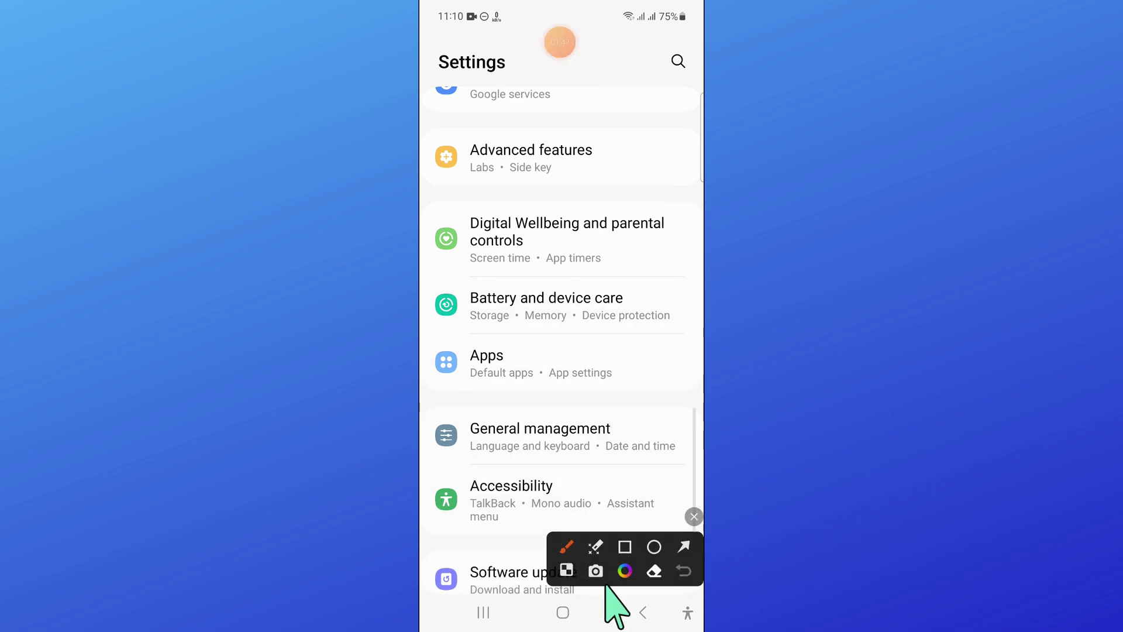
{"action": "left_click_drag", "start_coordinate": [426, 413], "coordinate": [702, 471]}
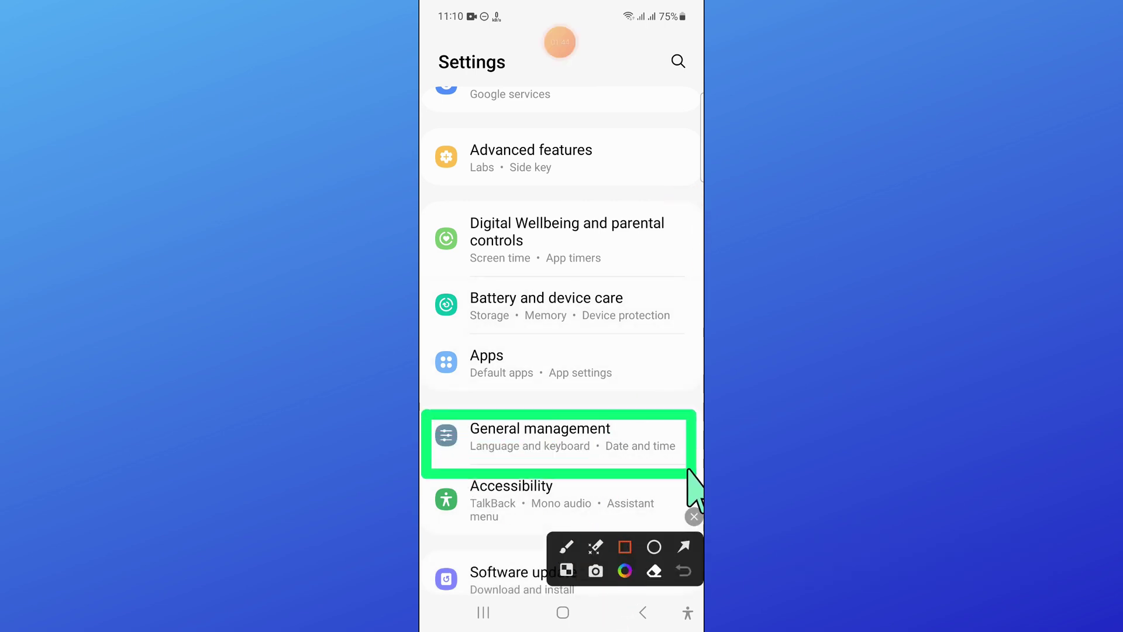
{"action": "left_click_drag", "start_coordinate": [423, 586], "coordinate": [481, 479]}
{"action": "left_click", "coordinate": [693, 517]}
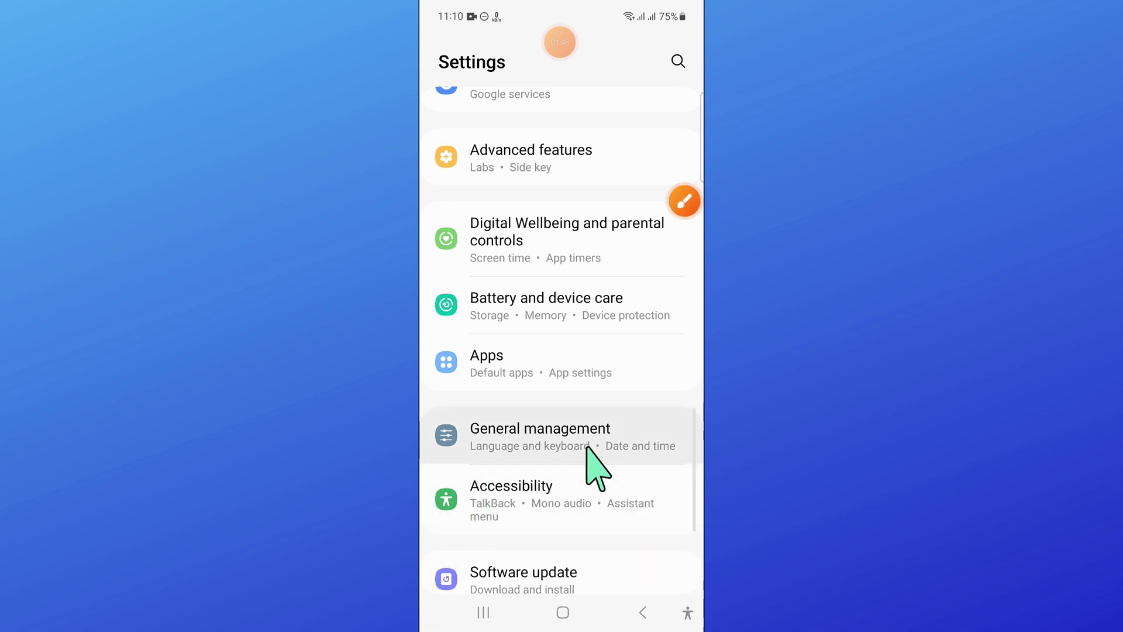
{"action": "left_click", "coordinate": [585, 452]}
{"action": "scroll", "coordinate": [606, 509], "scroll_direction": "down", "scroll_amount": 2}
{"action": "scroll", "coordinate": [610, 488], "scroll_direction": "down", "scroll_amount": 1}
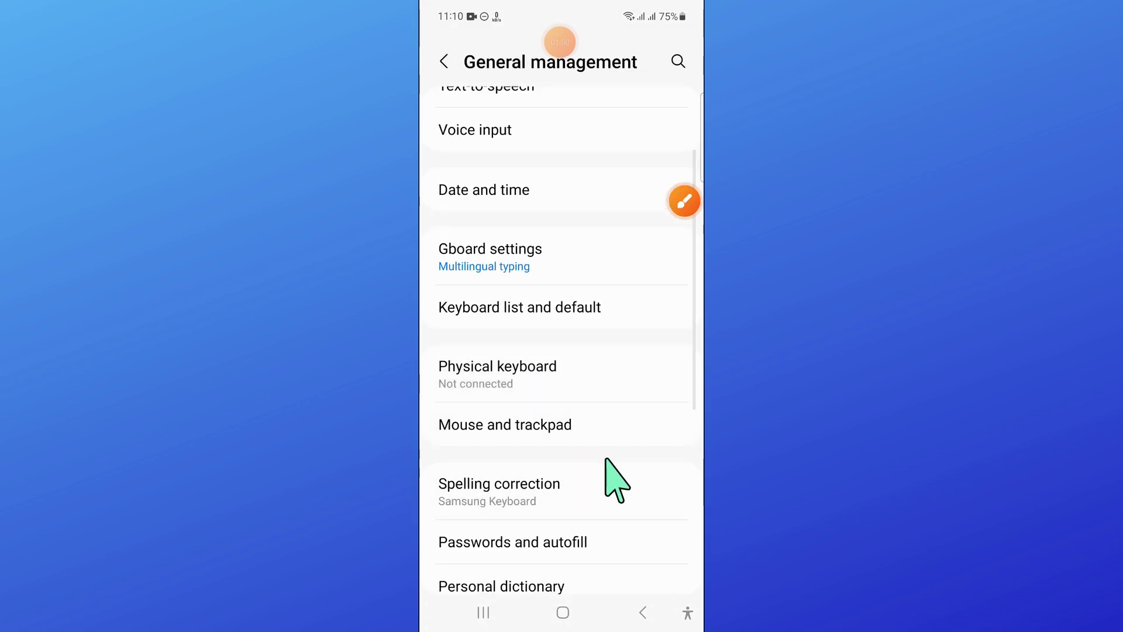
{"action": "scroll", "coordinate": [605, 456], "scroll_direction": "down", "scroll_amount": 2}
{"action": "scroll", "coordinate": [593, 451], "scroll_direction": "down", "scroll_amount": 4}
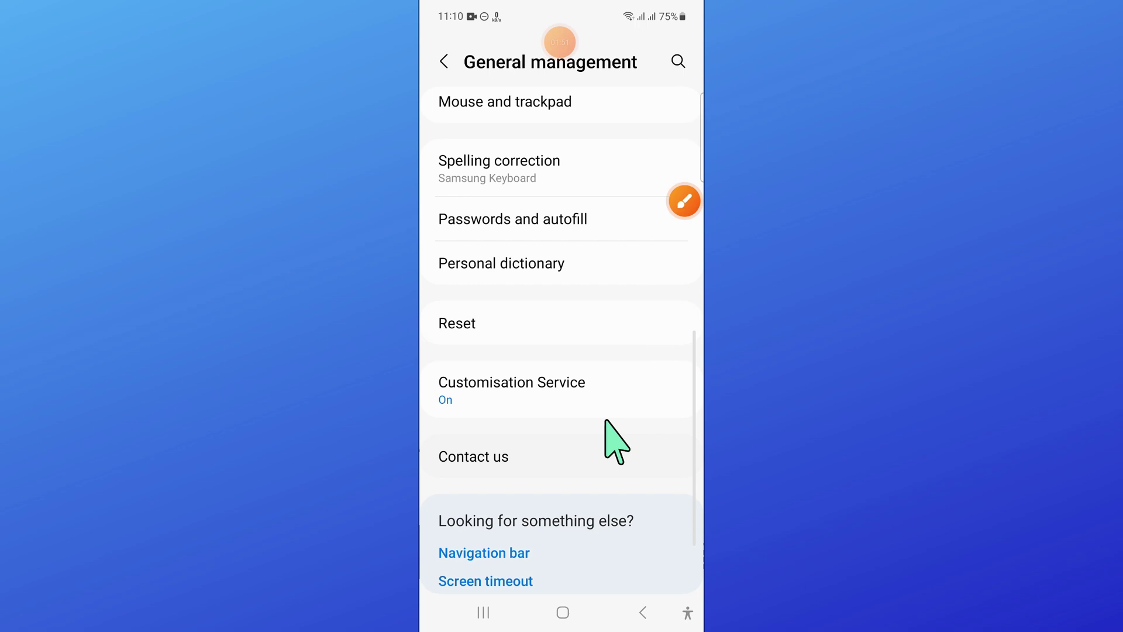
Step: Outline and arrow-mark the Reset entry on General management, then clear the annotations
{"action": "left_click", "coordinate": [682, 202]}
{"action": "mouse_move", "coordinate": [426, 305]}
{"action": "left_mouse_down"}
{"action": "mouse_move", "coordinate": [510, 334]}
{"action": "mouse_move", "coordinate": [685, 343]}
{"action": "left_mouse_up"}
{"action": "left_click", "coordinate": [676, 542]}
{"action": "left_click_drag", "start_coordinate": [421, 440], "coordinate": [457, 346]}
{"action": "left_click", "coordinate": [693, 516]}
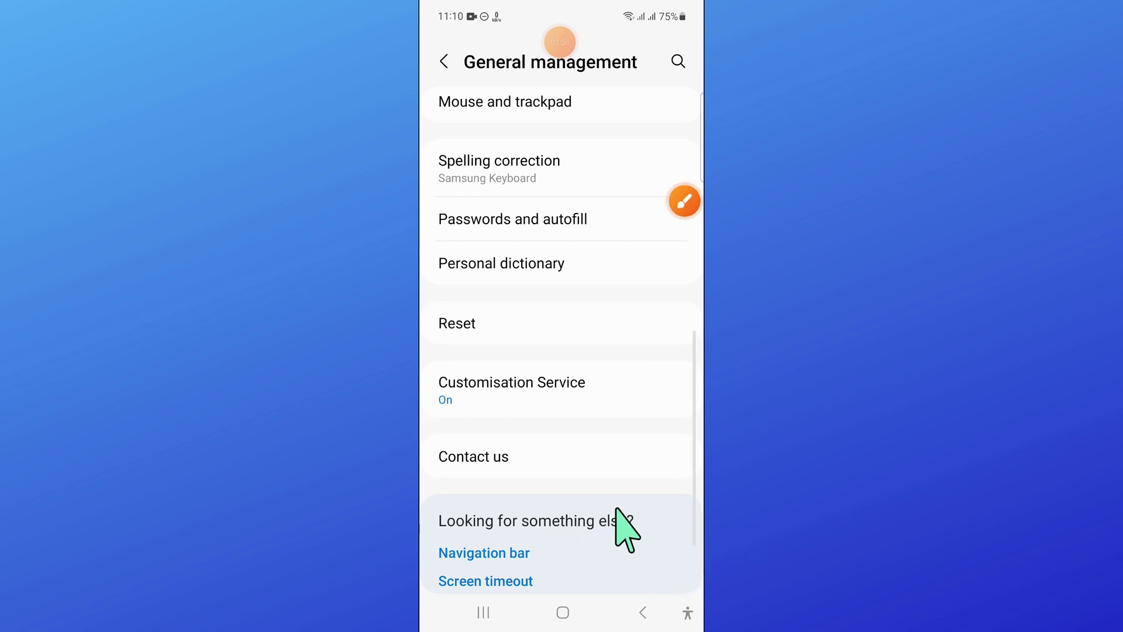
Step: Open Reset, mark the Reset accessibility settings row, and open that page
{"action": "left_click", "coordinate": [449, 325]}
{"action": "scroll", "coordinate": [472, 356], "scroll_direction": "down", "scroll_amount": 1}
{"action": "scroll", "coordinate": [512, 389], "scroll_direction": "down", "scroll_amount": 3}
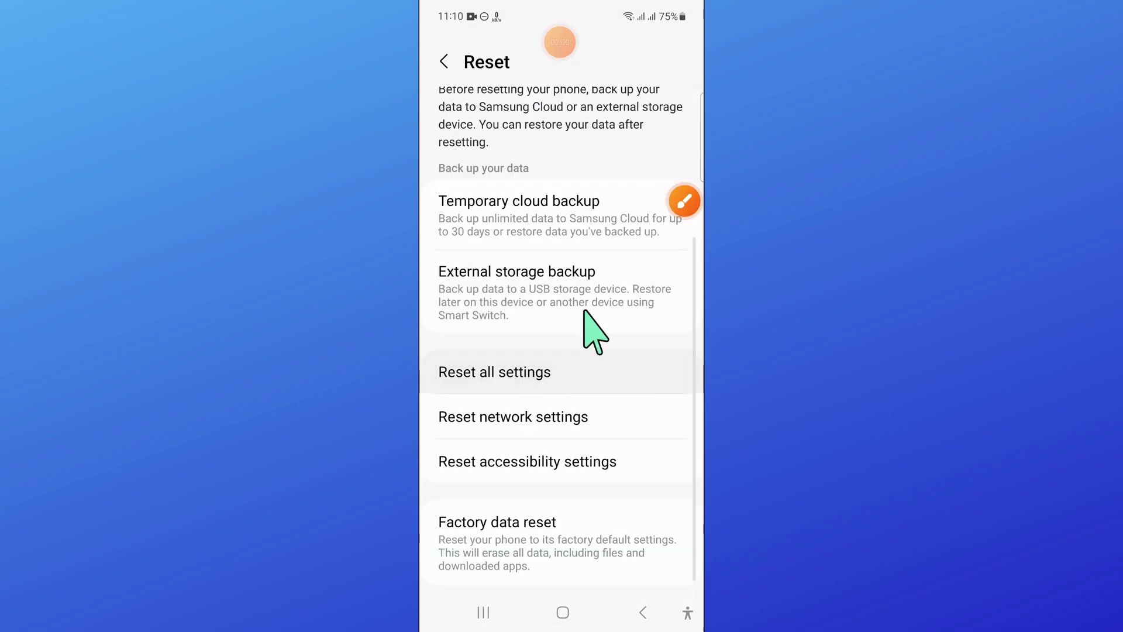
{"action": "left_click", "coordinate": [684, 202]}
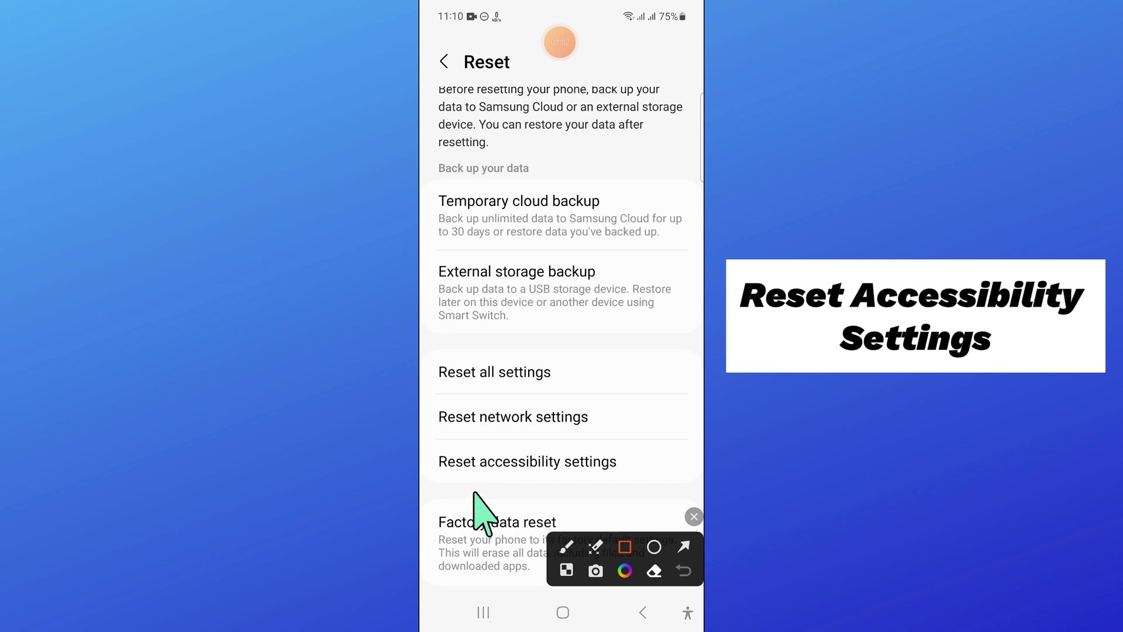
{"action": "left_click_drag", "start_coordinate": [430, 442], "coordinate": [681, 482]}
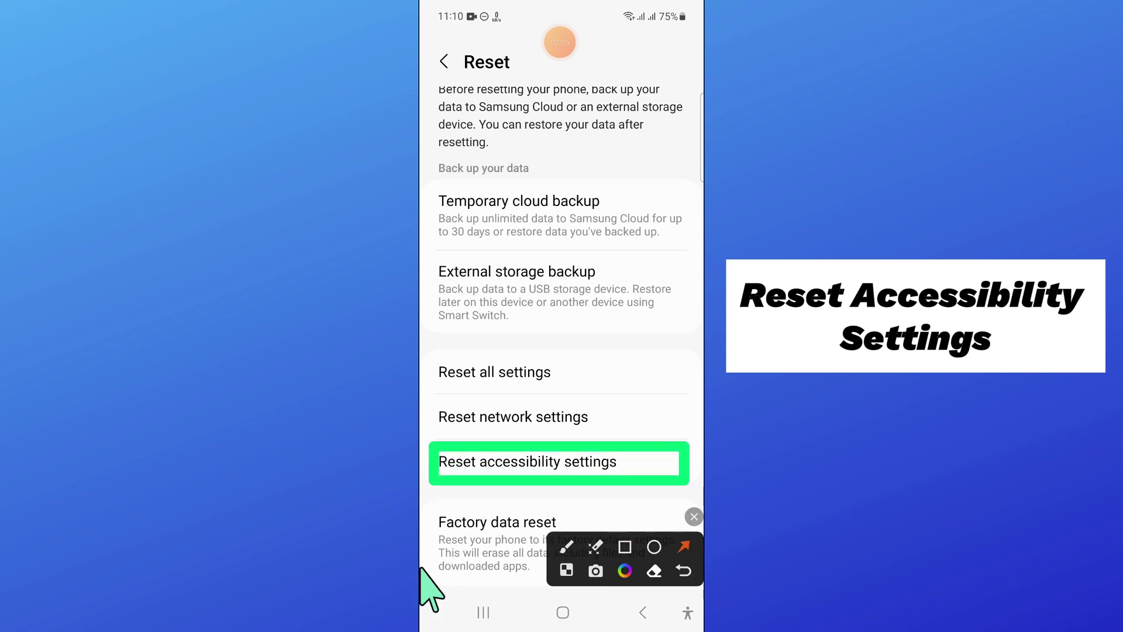
{"action": "left_click_drag", "start_coordinate": [421, 572], "coordinate": [461, 494]}
{"action": "left_click", "coordinate": [694, 517]}
{"action": "left_click", "coordinate": [584, 465]}
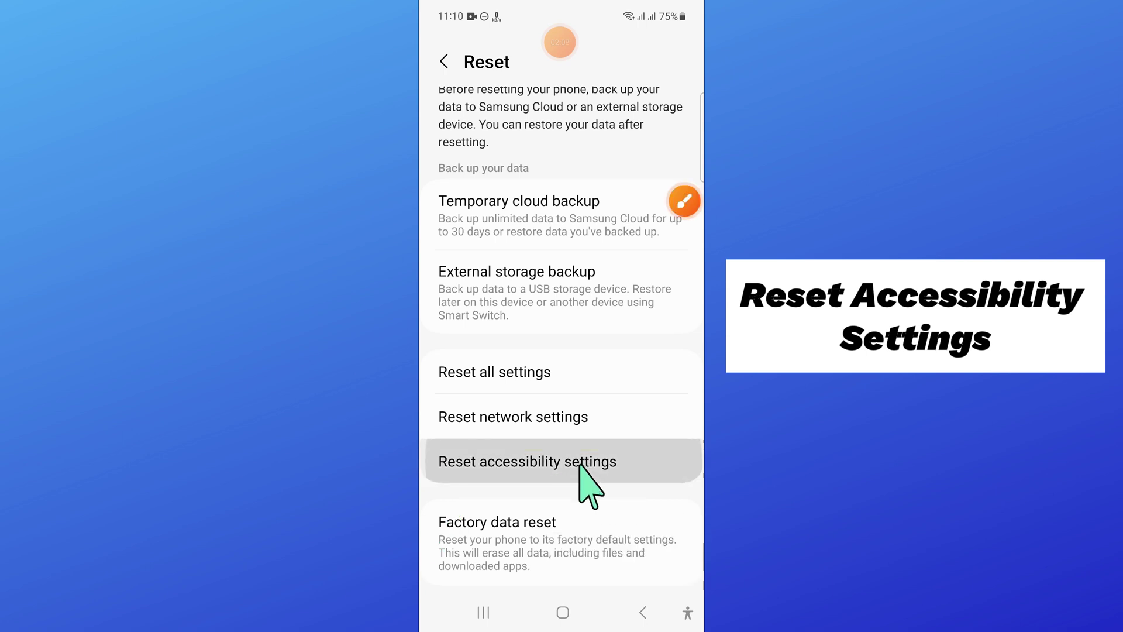
{"action": "left_click", "coordinate": [686, 202]}
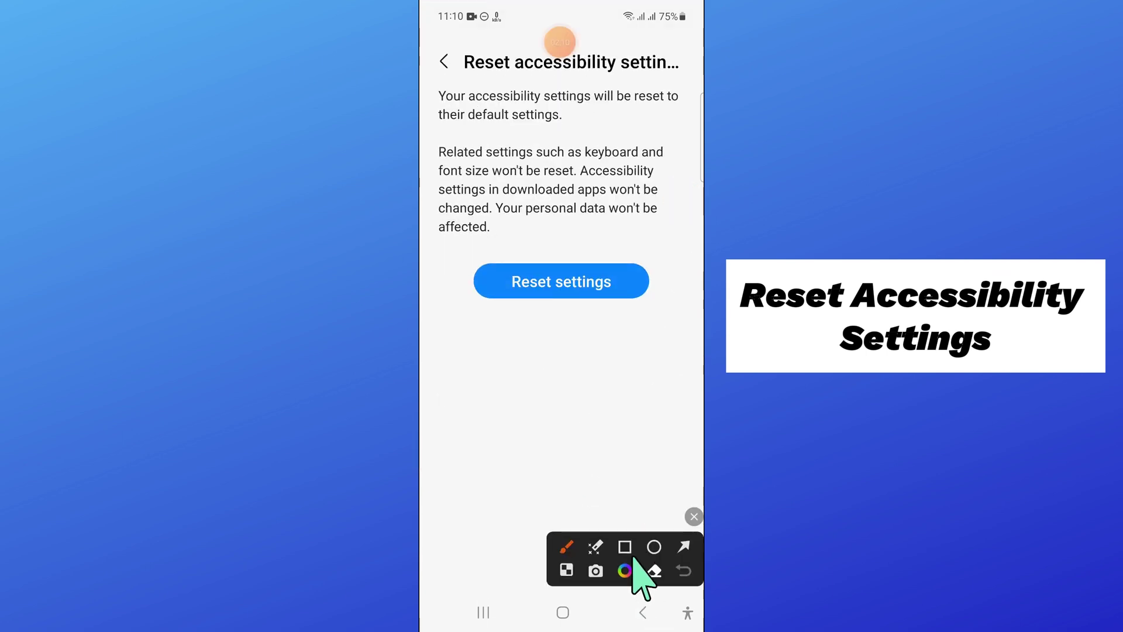
{"action": "left_click_drag", "start_coordinate": [460, 253], "coordinate": [663, 311]}
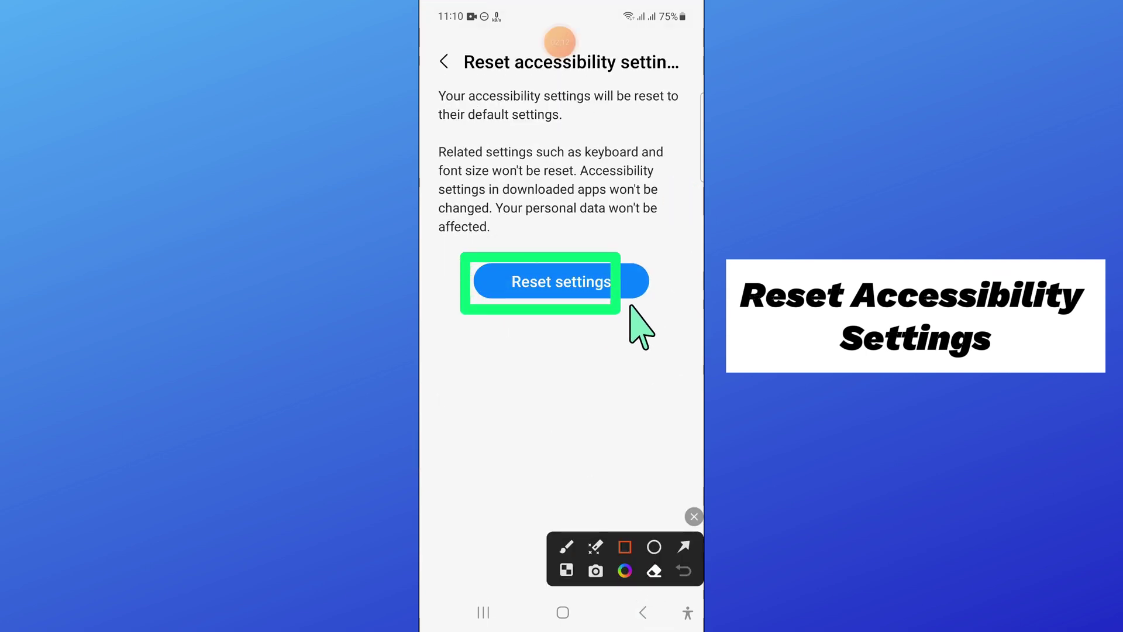